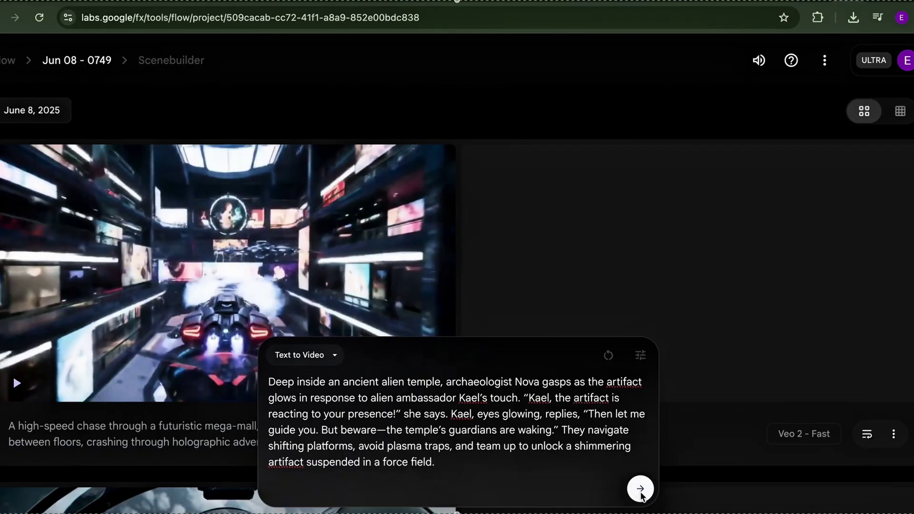
- Submit the alien temple prompt with Veo 3 - Quality and play the finished clip
{"action": "left_click", "coordinate": [641, 490]}
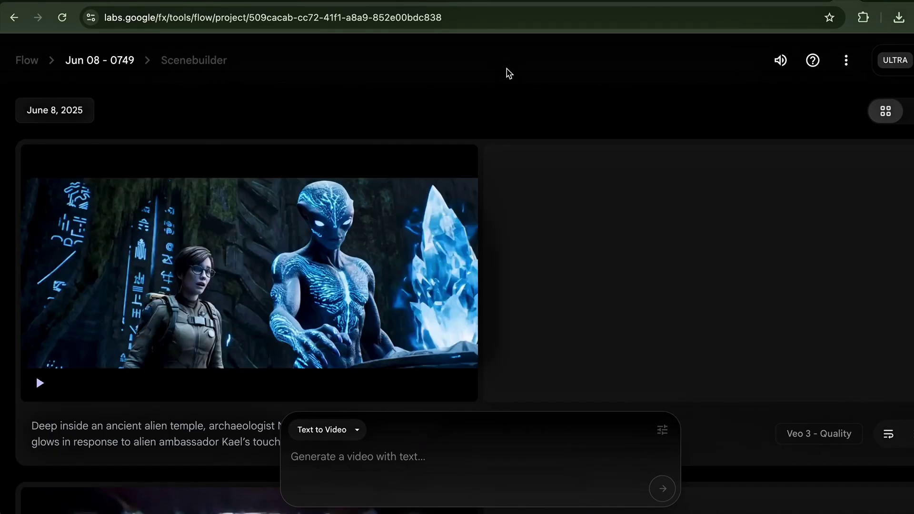
{"action": "left_click", "coordinate": [38, 382]}
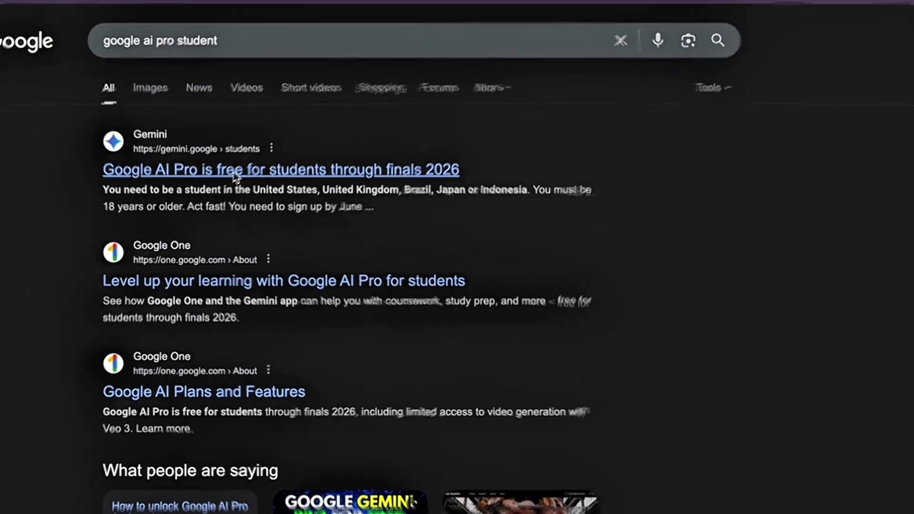
- Open the 'Google AI Pro is free for students through finals 2026' Gemini result
{"action": "left_click", "coordinate": [247, 151]}
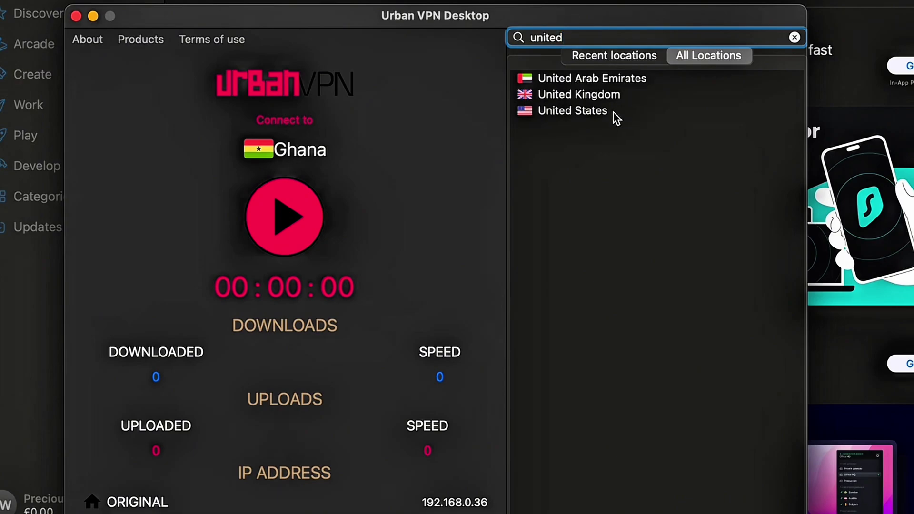
- Connect Urban VPN through the United States location
{"action": "left_click", "coordinate": [598, 113]}
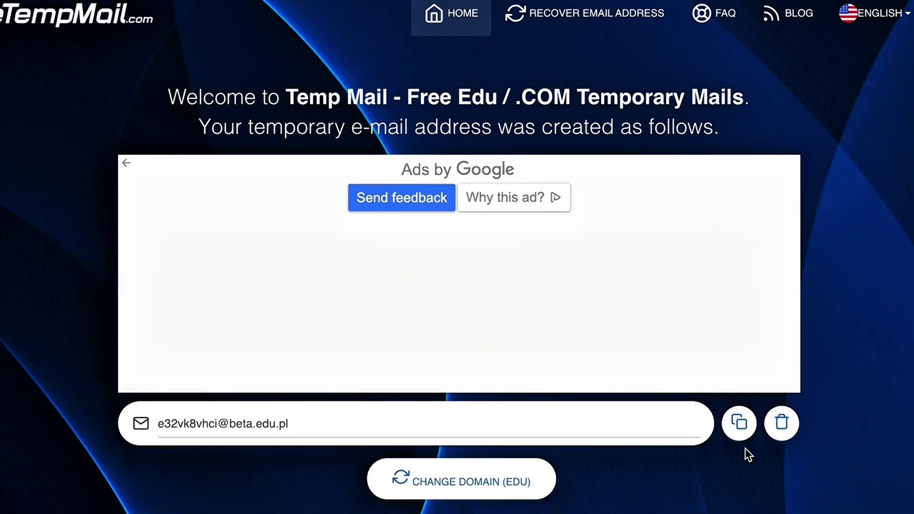
- Verify student status with a temporary .edu email and its emailed verification code
{"action": "left_click", "coordinate": [739, 424]}
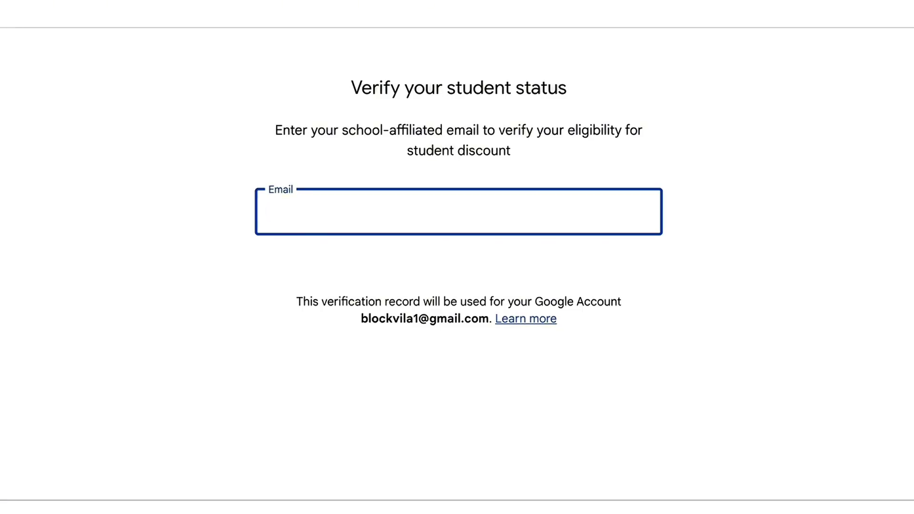
{"action": "key", "text": "ctrl+v"}
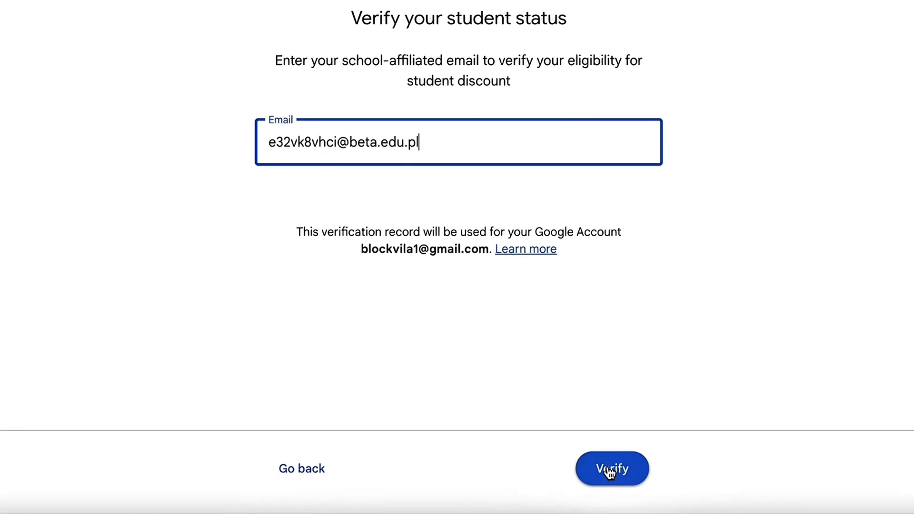
{"action": "left_click", "coordinate": [609, 472]}
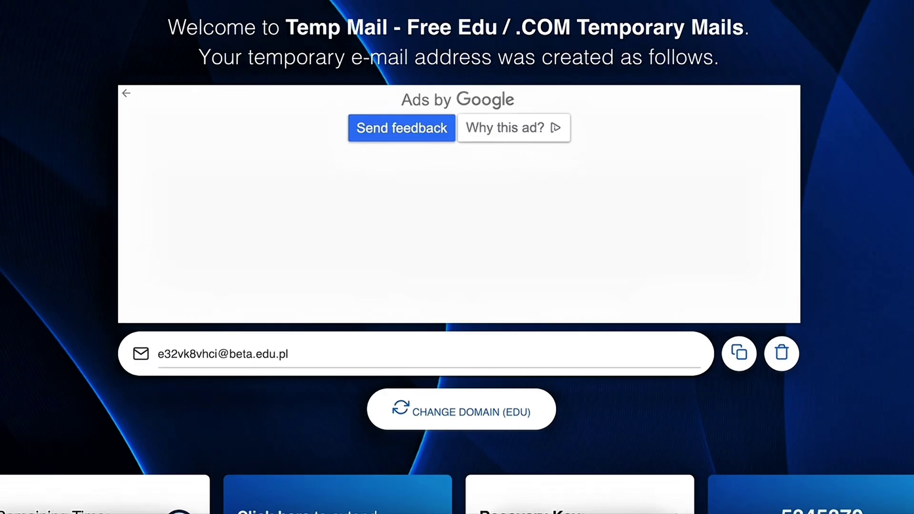
{"action": "scroll", "coordinate": [457, 257], "scroll_direction": "down", "scroll_amount": 3}
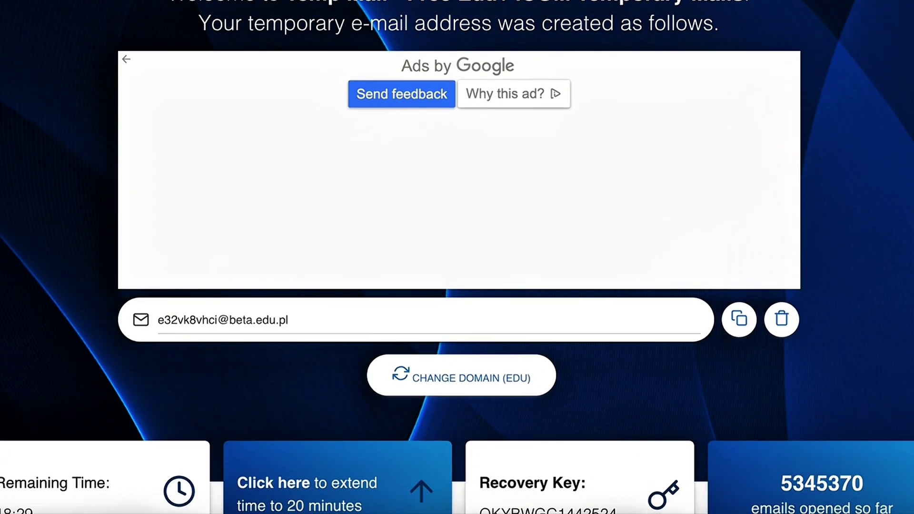
{"action": "scroll", "coordinate": [457, 257], "scroll_direction": "down", "scroll_amount": 1}
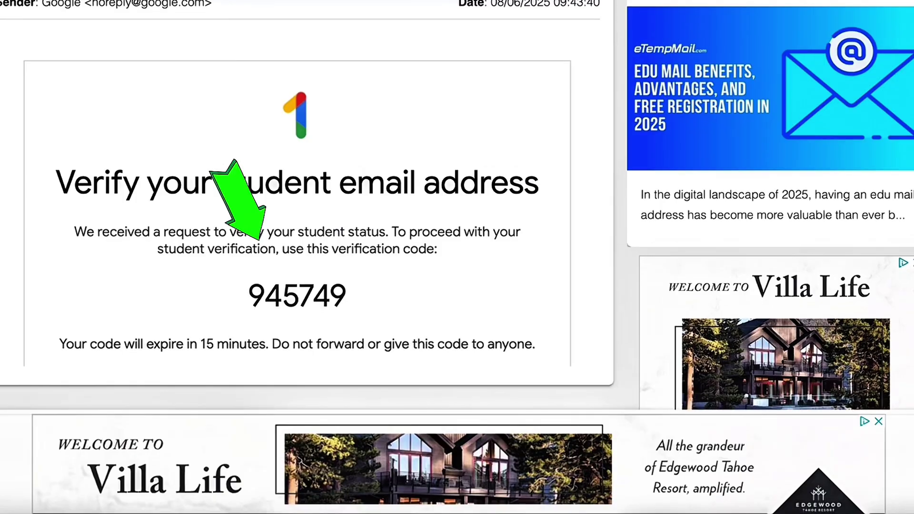
{"action": "left_click_drag", "start_coordinate": [250, 265], "coordinate": [351, 265]}
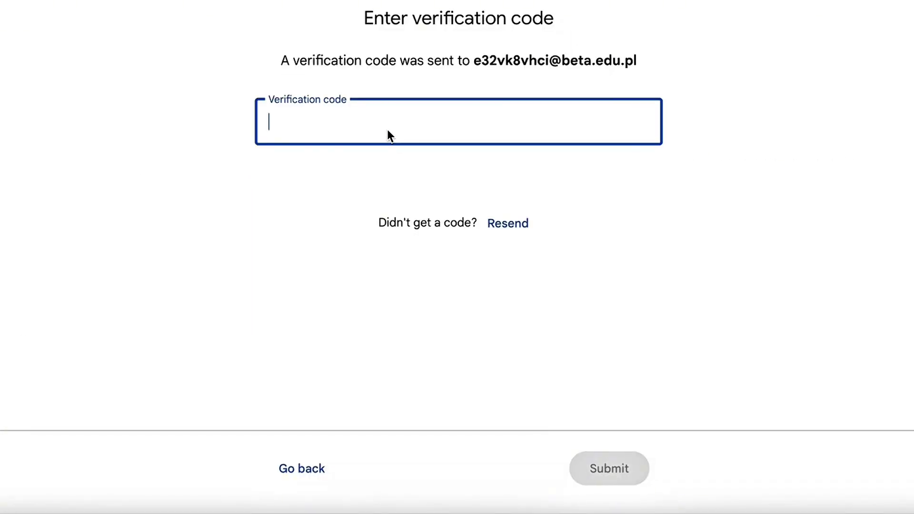
{"action": "key", "text": "ctrl+v"}
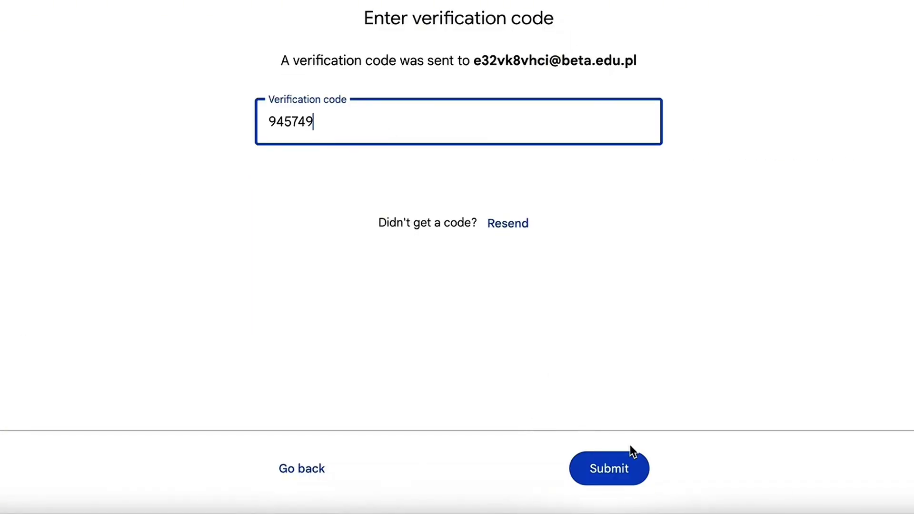
{"action": "left_click", "coordinate": [607, 466]}
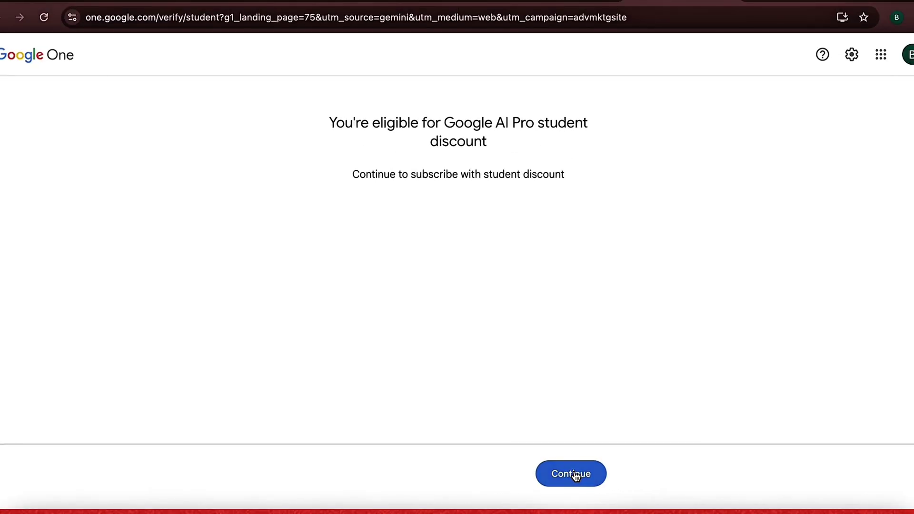
- Start the Google AI Pro student trial and choose to add a card as payment
{"action": "left_click", "coordinate": [457, 466]}
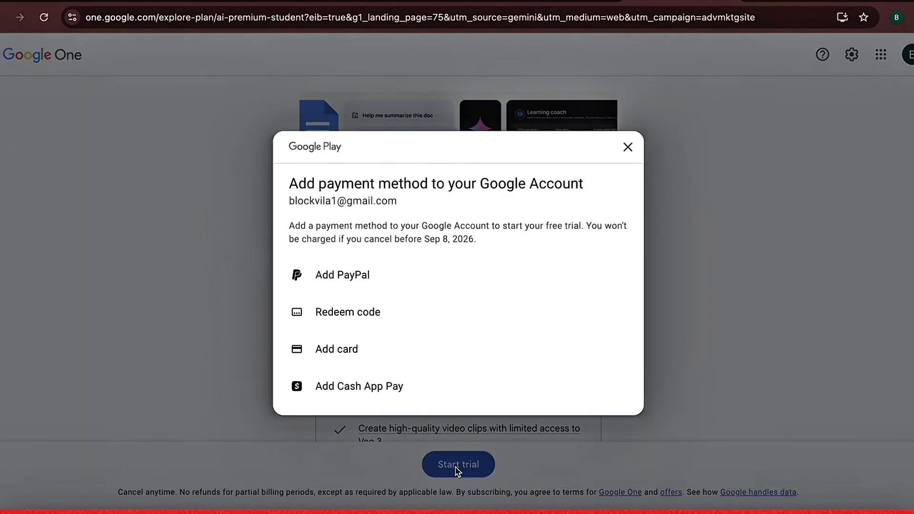
{"action": "left_click", "coordinate": [346, 354]}
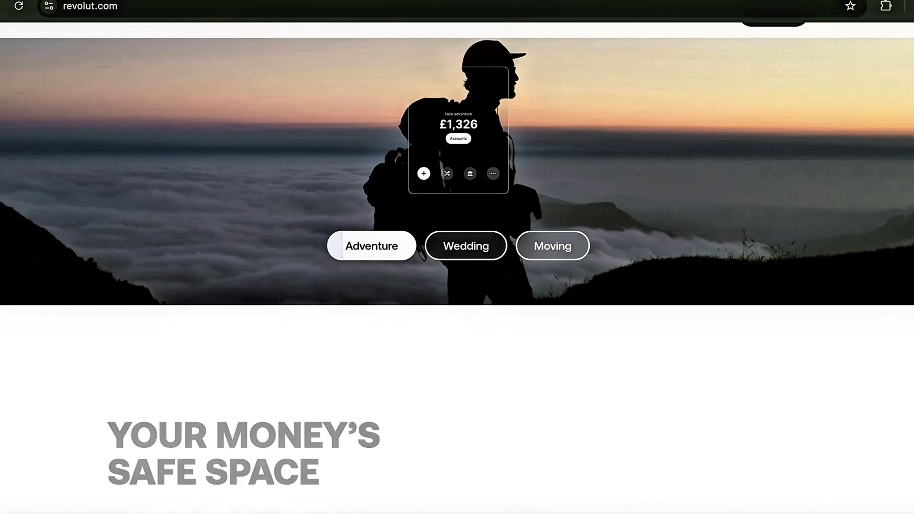
{"action": "scroll", "coordinate": [457, 266], "scroll_direction": "down", "scroll_amount": 15}
{"action": "scroll", "coordinate": [457, 267], "scroll_direction": "down", "scroll_amount": 5}
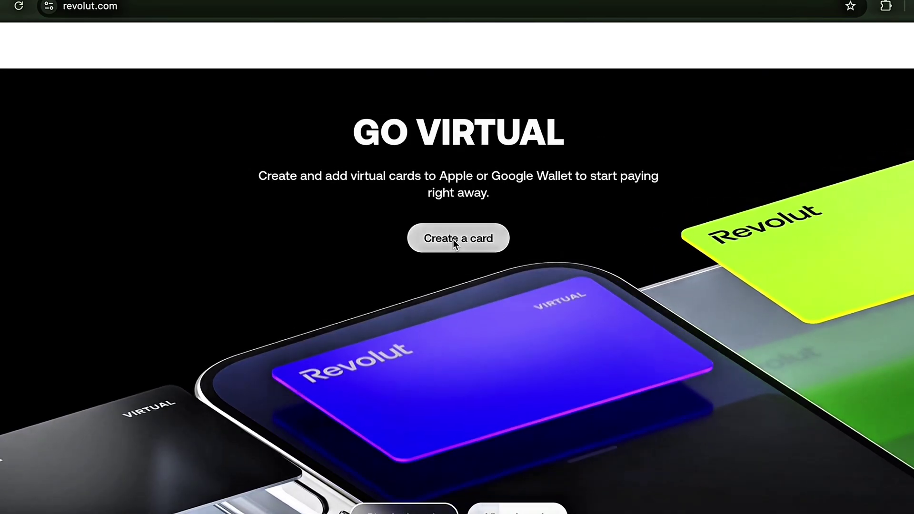
{"action": "scroll", "coordinate": [737, 289], "scroll_direction": "down", "scroll_amount": 5}
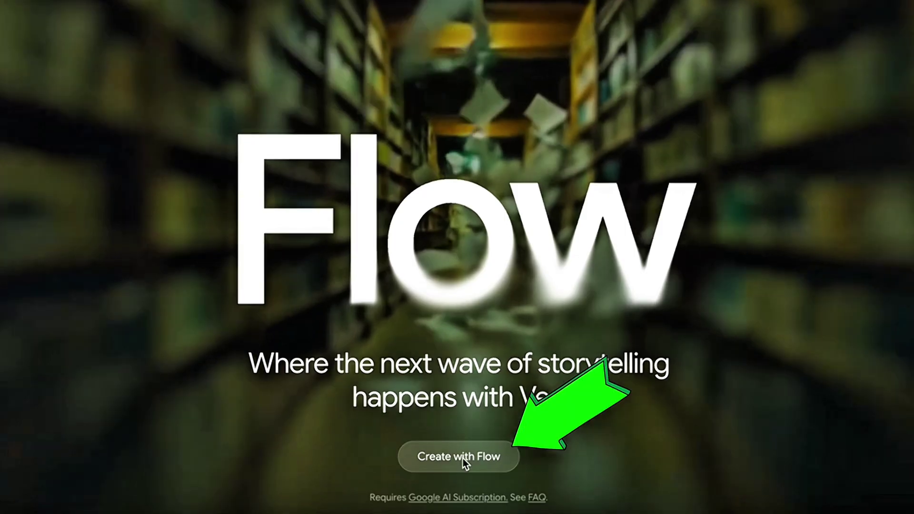
- Create a new Flow project set to 1 output per prompt with Veo 3 - Quality
{"action": "left_click", "coordinate": [463, 459]}
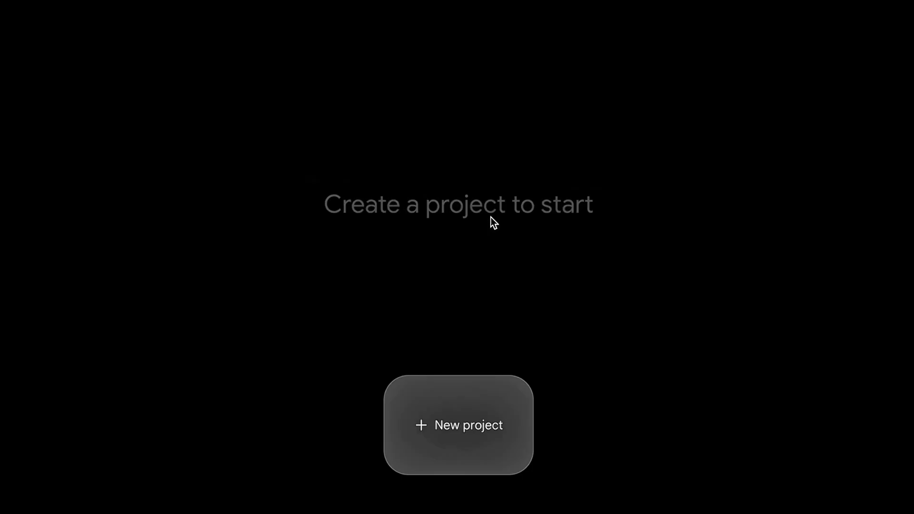
{"action": "left_click", "coordinate": [460, 429]}
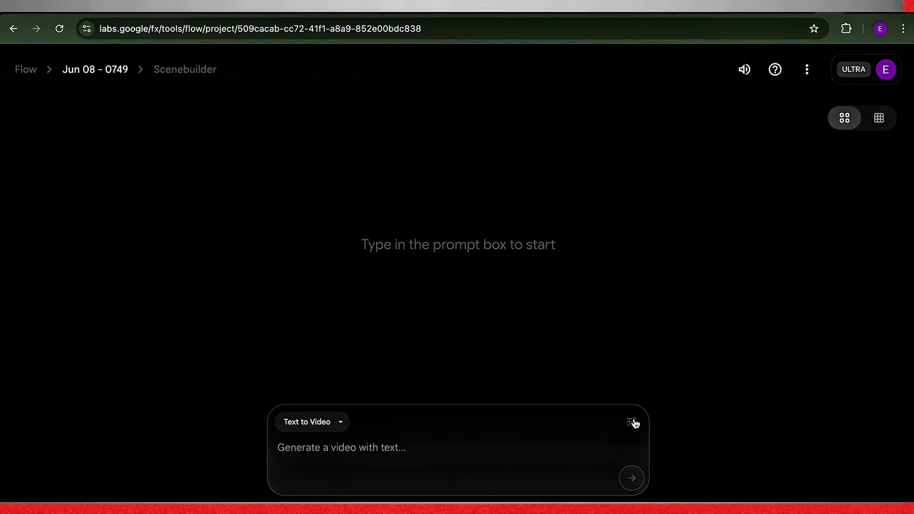
{"action": "left_click", "coordinate": [632, 423]}
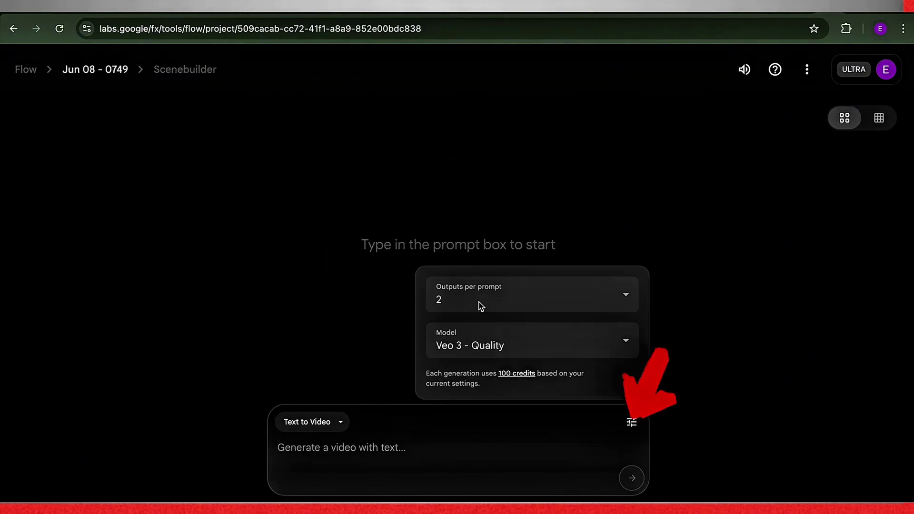
{"action": "left_click", "coordinate": [580, 305]}
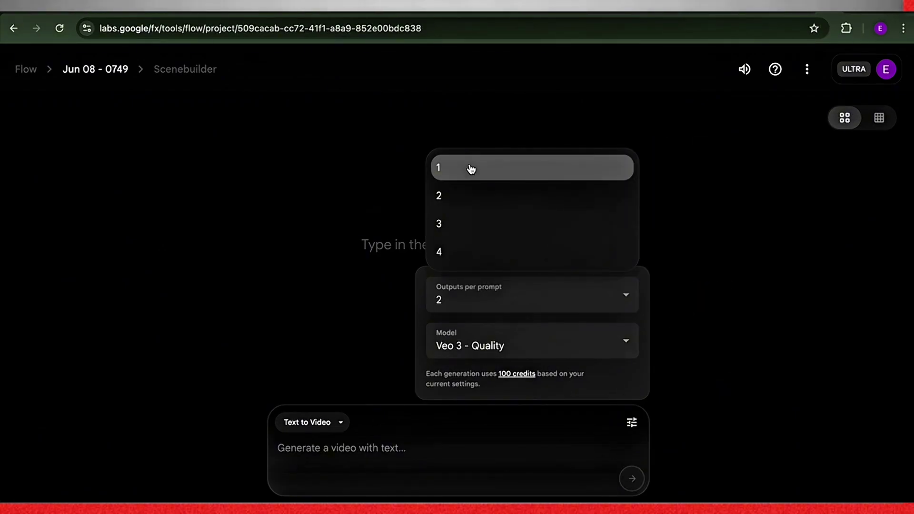
{"action": "left_click", "coordinate": [472, 168]}
{"action": "left_click", "coordinate": [476, 354]}
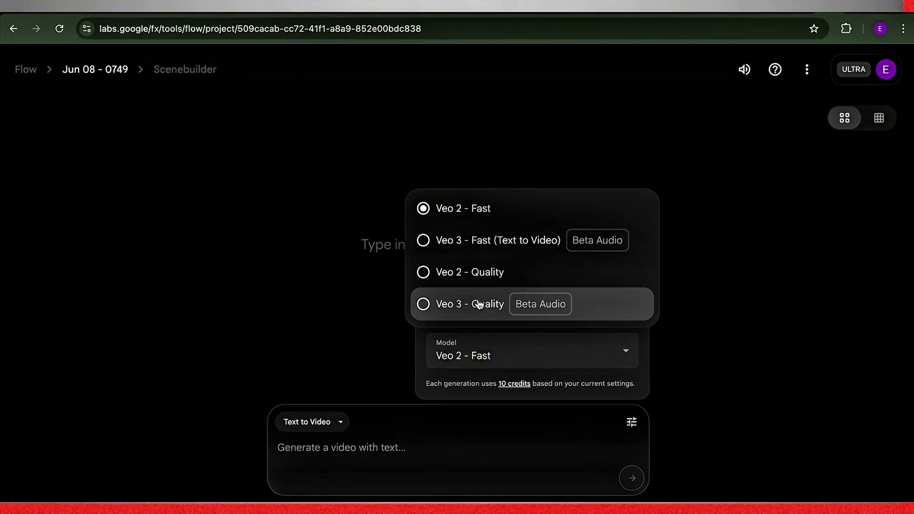
{"action": "left_click", "coordinate": [480, 305]}
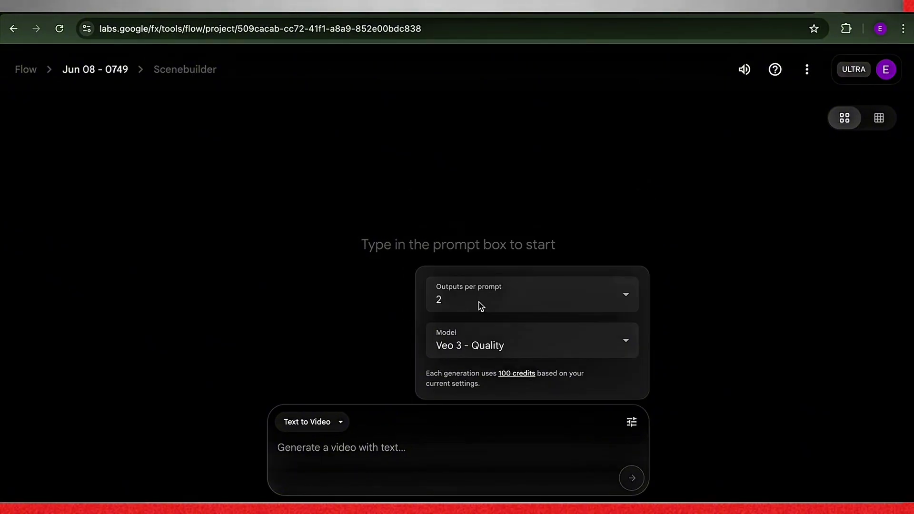
{"action": "left_click", "coordinate": [705, 401]}
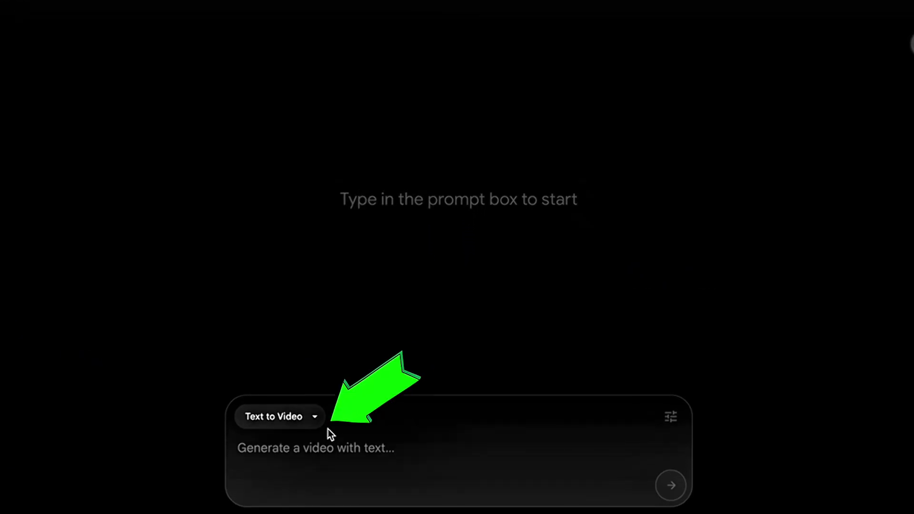
- Submit the pasted fighter jet scene prompt and show the video creation modes list
{"action": "left_click", "coordinate": [337, 450]}
{"action": "key", "text": "ctrl+v"}
{"action": "key", "text": "Return"}
{"action": "left_click", "coordinate": [328, 419]}
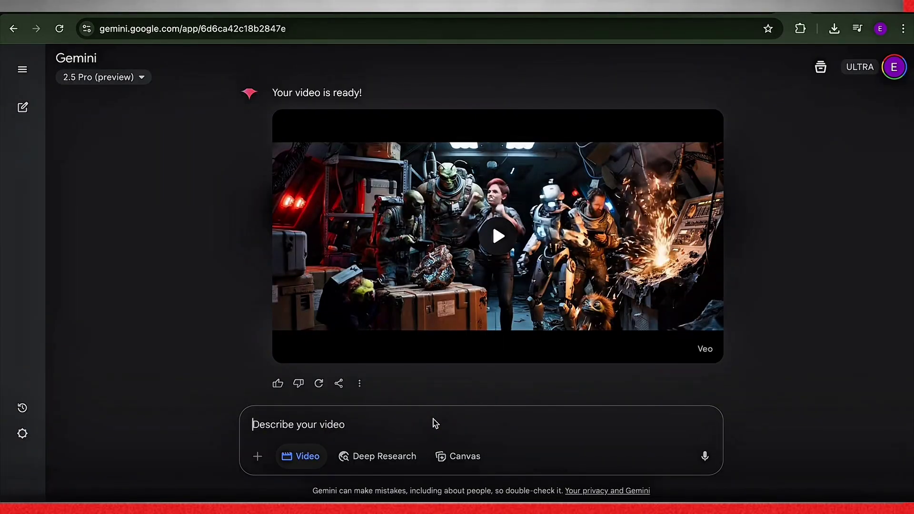
- Generate the medieval battle clip from the pasted prompt in Gemini, play it and download it
{"action": "key", "text": "ctrl+v"}
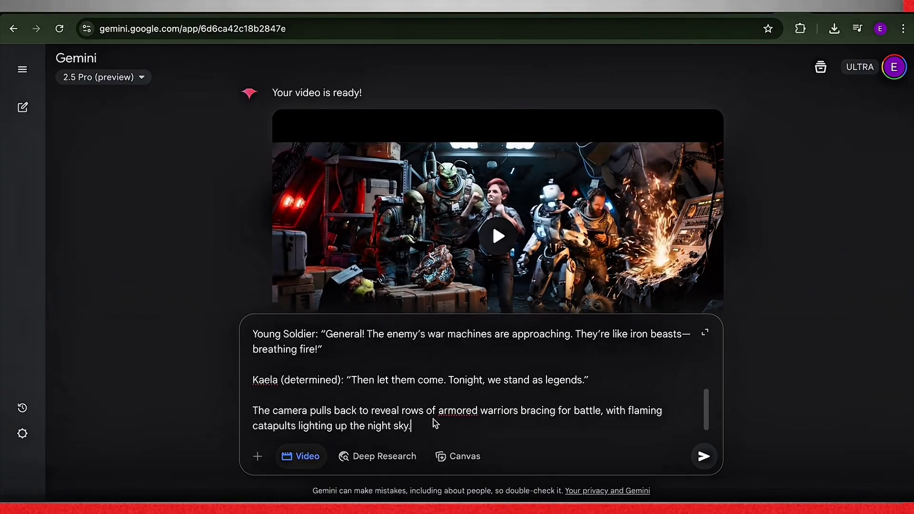
{"action": "key", "text": "Return"}
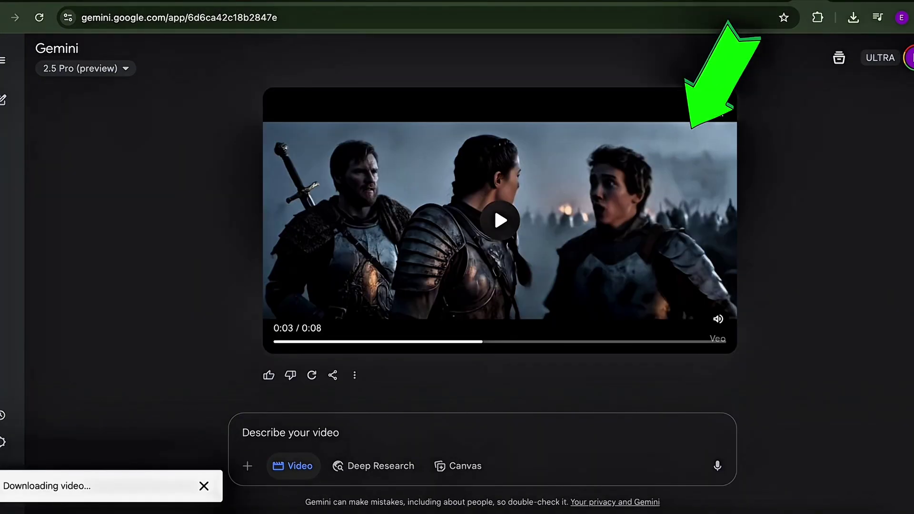
{"action": "left_click", "coordinate": [494, 207]}
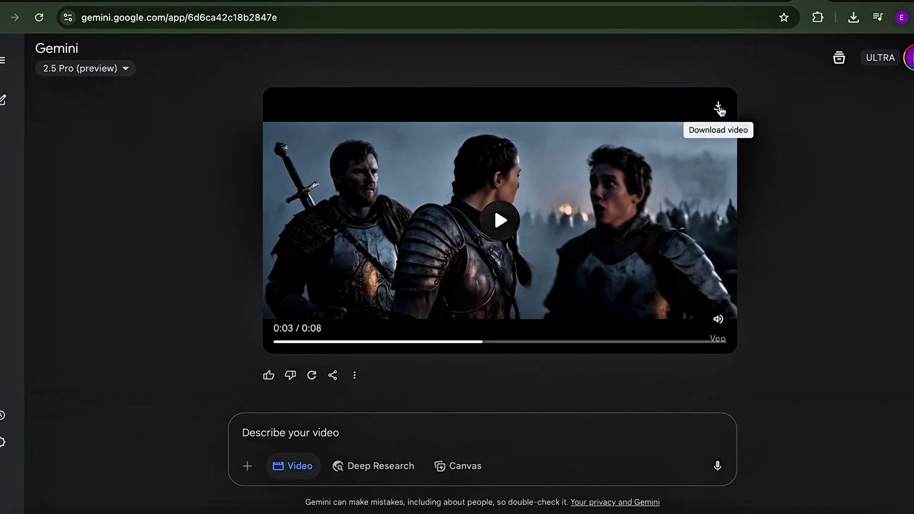
{"action": "left_click", "coordinate": [720, 107]}
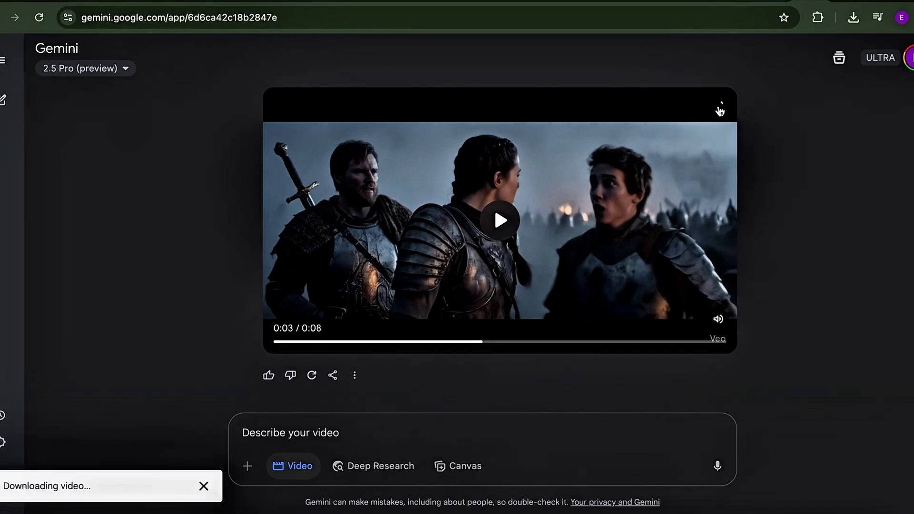